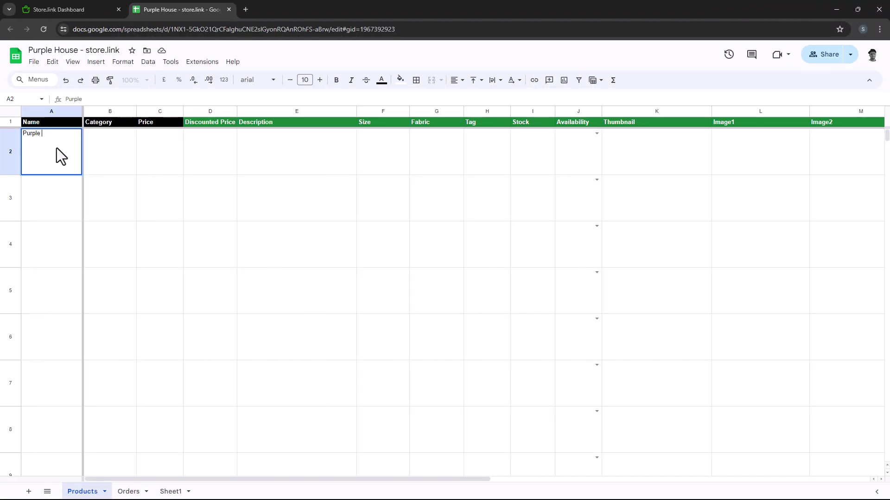
# - Enter Cotton Jeans, category Bottom wear, price 59, discounted price 49, and paste the description
pyautogui.write('Cotton Jeans')
pyautogui.press('Tab')
pyautogui.write('Bottom wear')
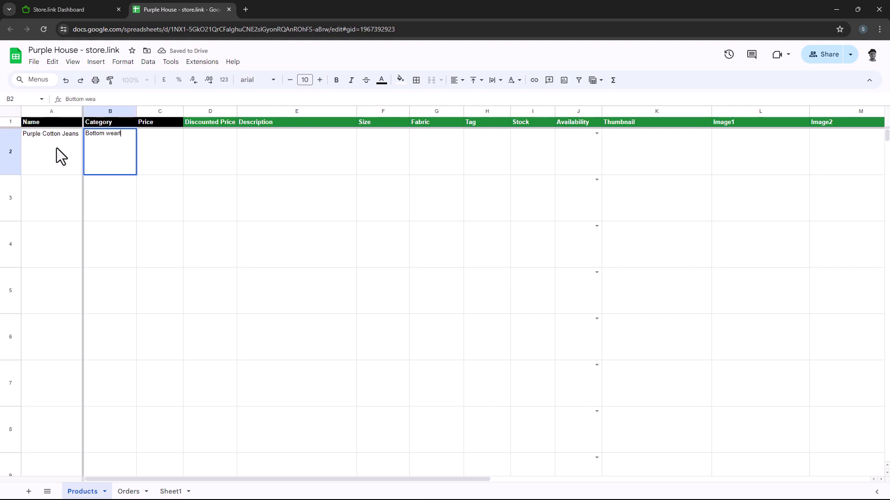
pyautogui.press('Tab')
pyautogui.write('59')
pyautogui.press('Tab')
pyautogui.write('49')
pyautogui.press('Tab')
pyautogui.hotkey('ctrl', 'v')
pyautogui.press('Tab')
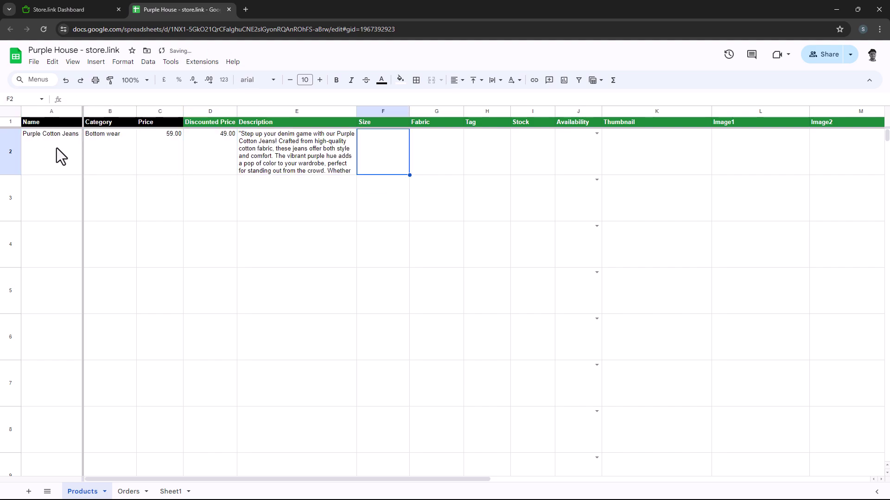
# - Fill size 32, fabric Cotton, tag New, stock 100, and set Availability to Show
pyautogui.write('32')
pyautogui.press('Tab')
pyautogui.write('Cotton')
pyautogui.press('Tab')
pyautogui.write('New')
pyautogui.press('Tab')
pyautogui.write('100')
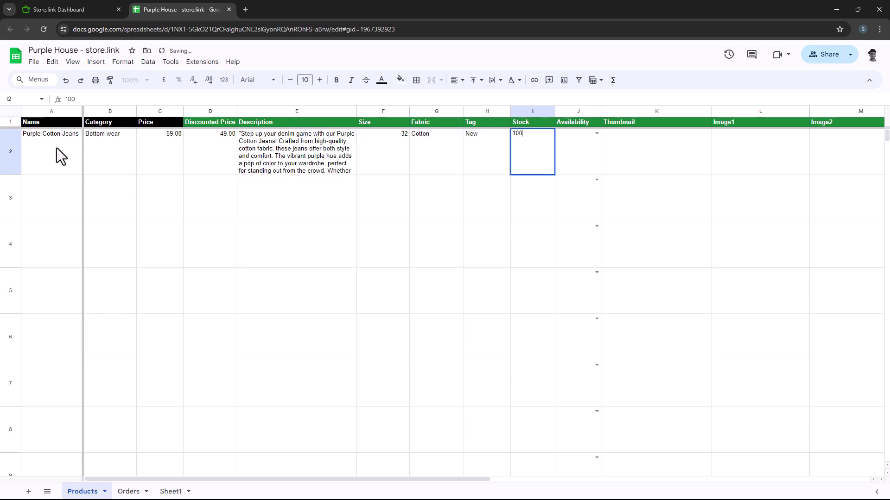
pyautogui.press('Tab')
pyautogui.click(597, 133)
pyautogui.click(566, 181)
pyautogui.click(638, 139)
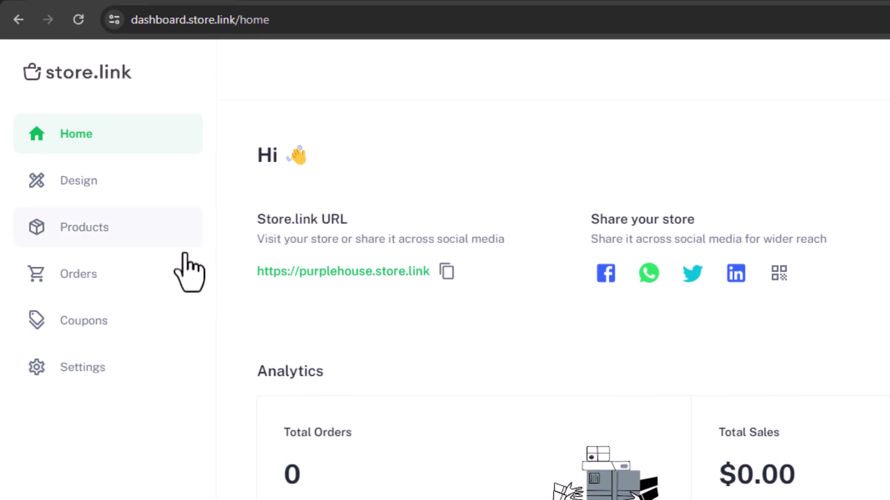
# - Go to the Products page and use Open Product Sheet to open the Purple House sheet
pyautogui.click(163, 234)
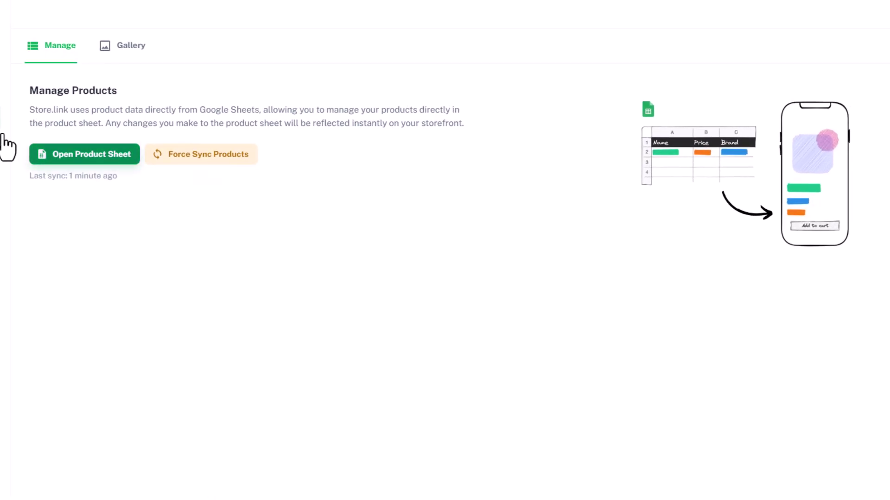
pyautogui.click(60, 157)
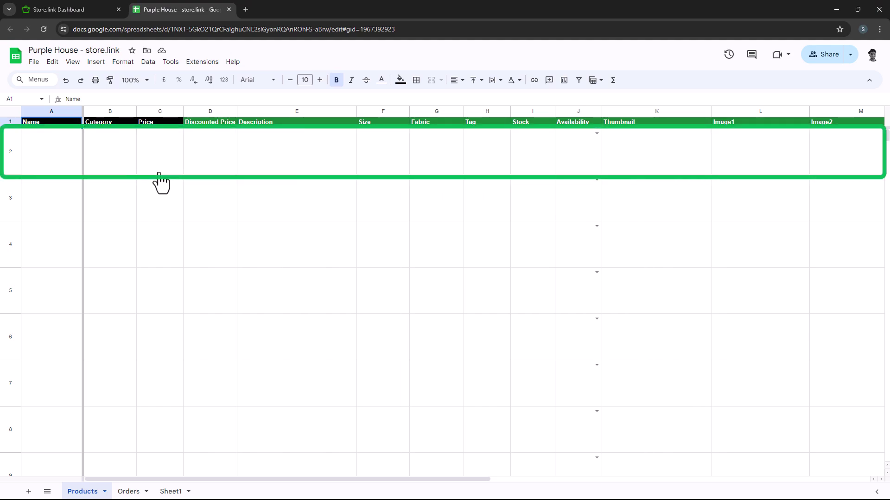
pyautogui.click(9, 121)
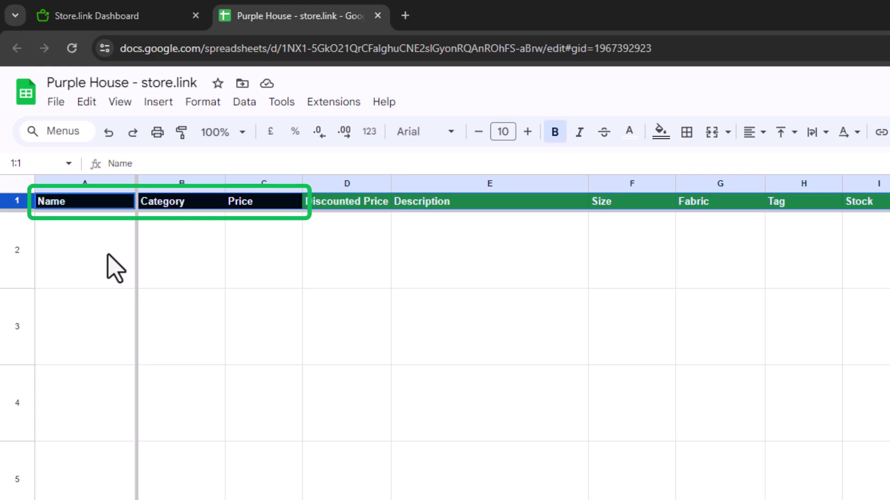
pyautogui.click(116, 268)
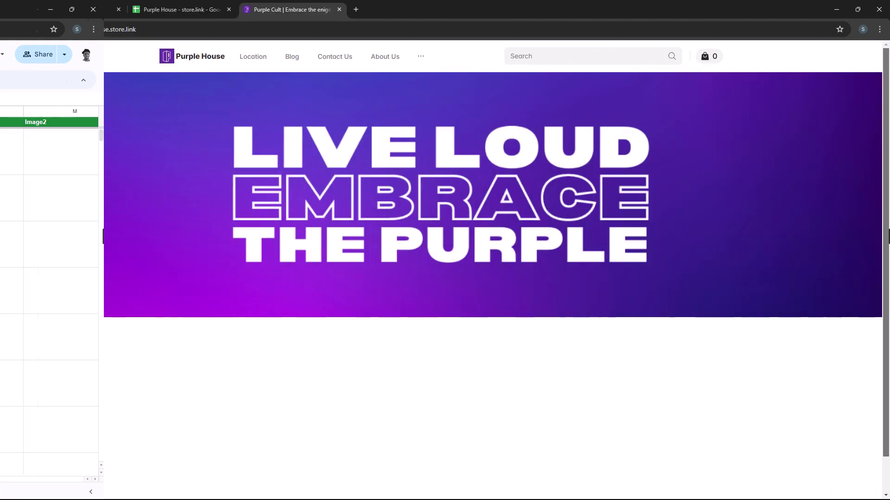
pyautogui.moveTo(888, 237)
pyautogui.mouseDown()
pyautogui.moveTo(889, 306)
pyautogui.moveTo(888, 246)
pyautogui.mouseUp()
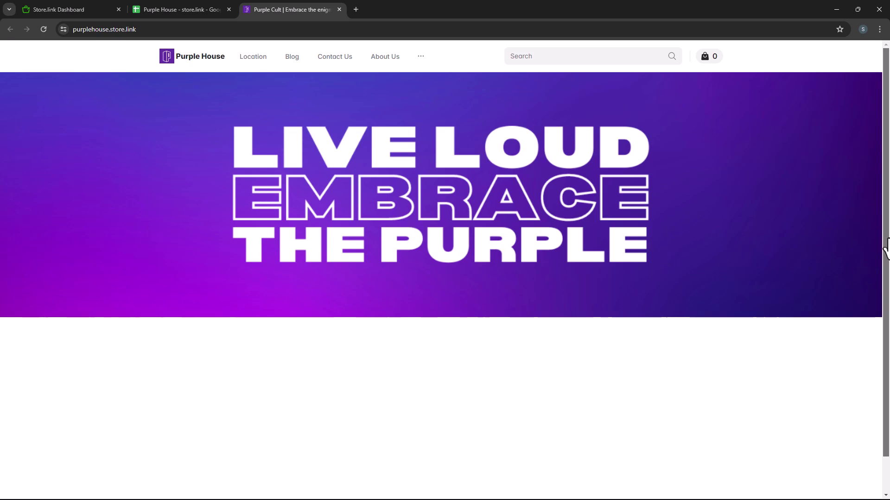
pyautogui.click(211, 11)
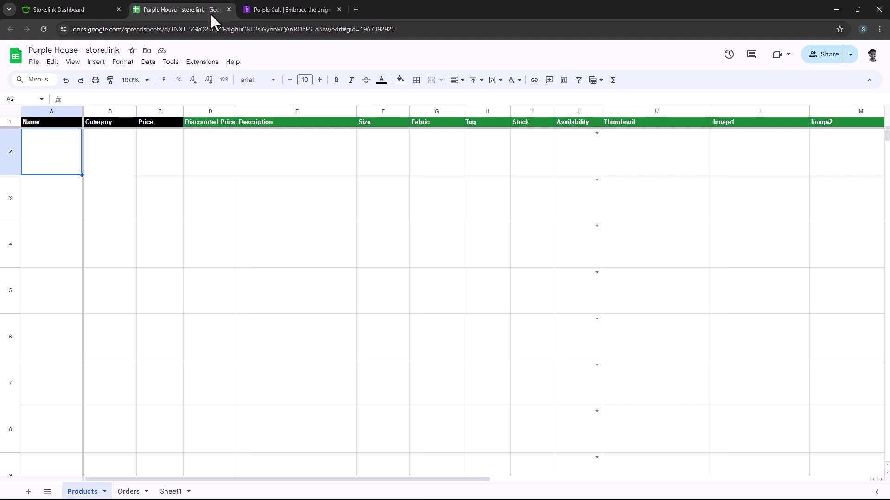
# - Enter Purple Cotton Jeans in A2, category Bottomwear in B2 and price 40 in C2
pyautogui.click(59, 143)
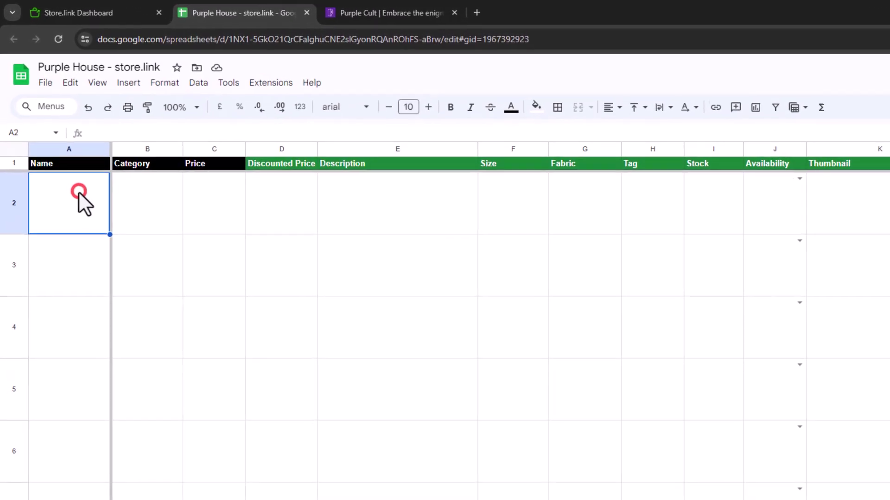
pyautogui.write('P')
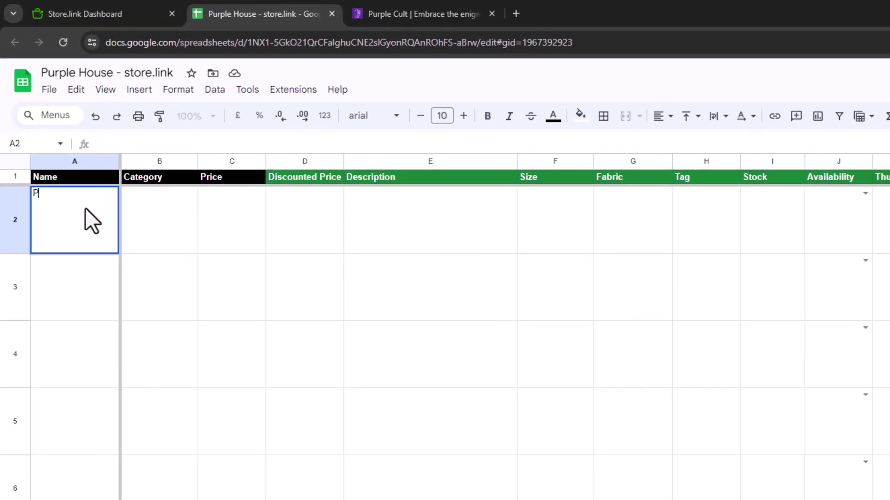
pyautogui.write('urple Cotton Jeans')
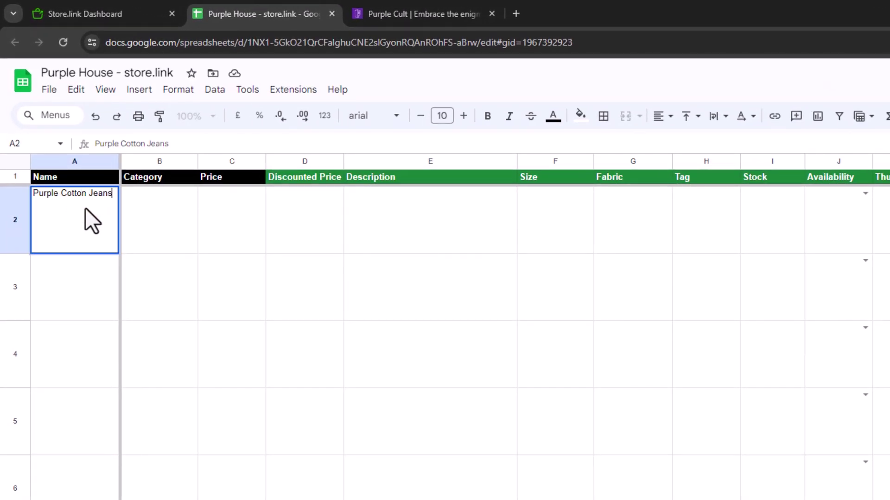
pyautogui.press('Tab')
pyautogui.write('Botto')
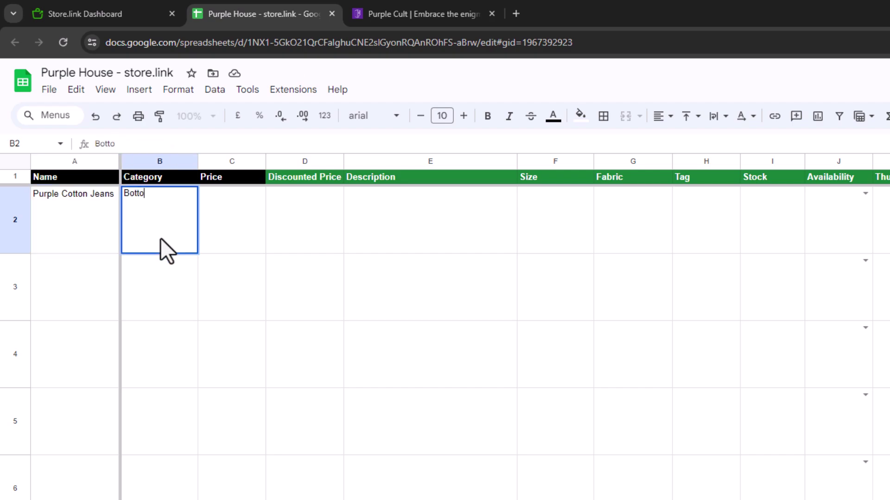
pyautogui.write('mwear')
pyautogui.click(223, 237)
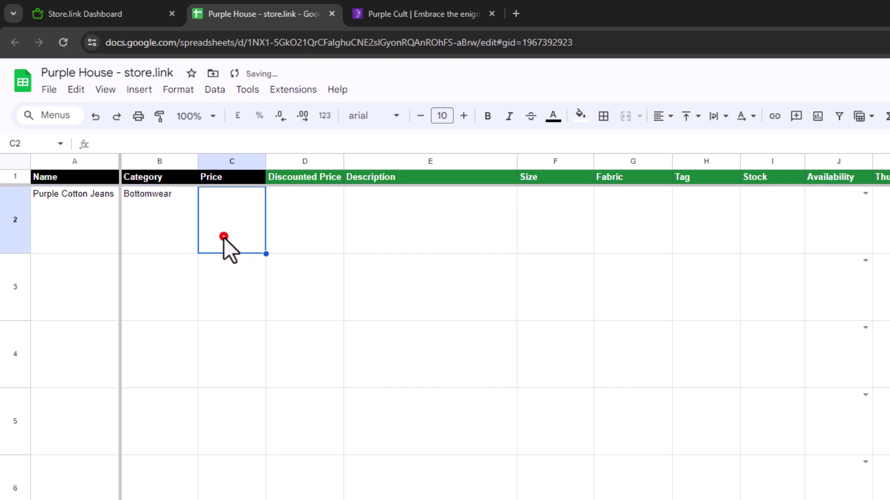
pyautogui.write('40')
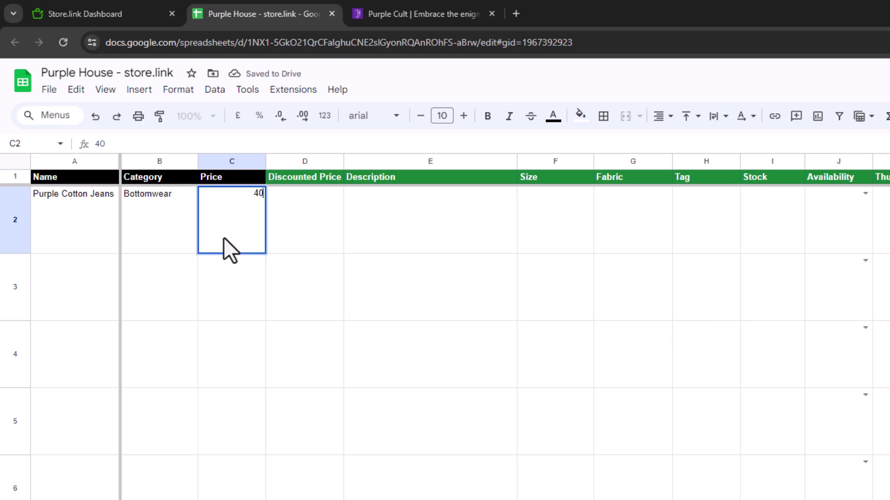
pyautogui.press('Tab')
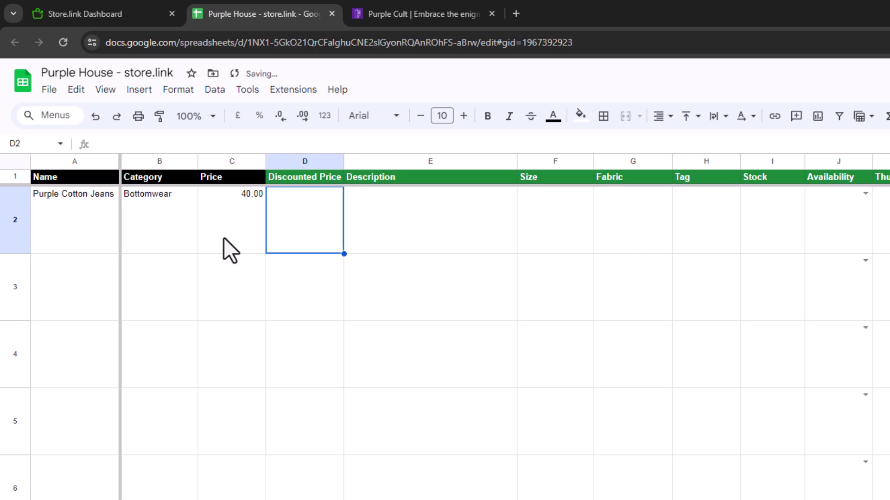
# - Reload the storefront, open Purple Cotton Jeans under Bottomwear at $40.00, then return to the sheet
pyautogui.click(365, 19)
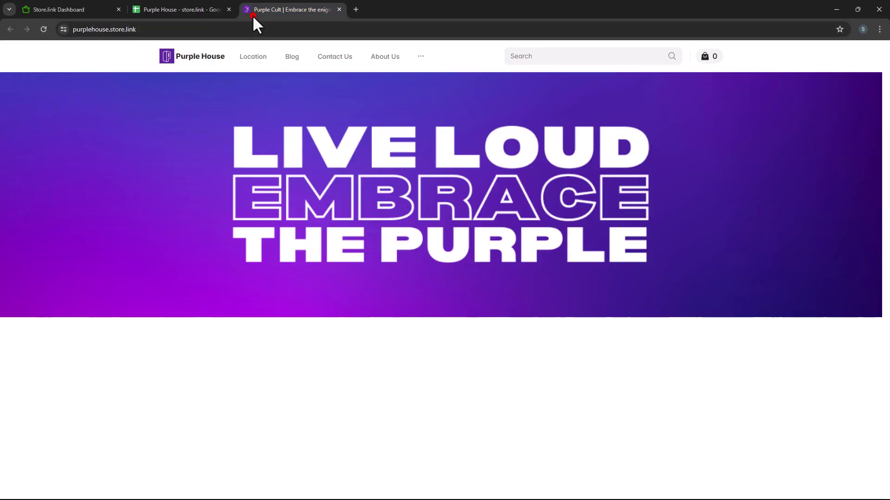
pyautogui.click(45, 28)
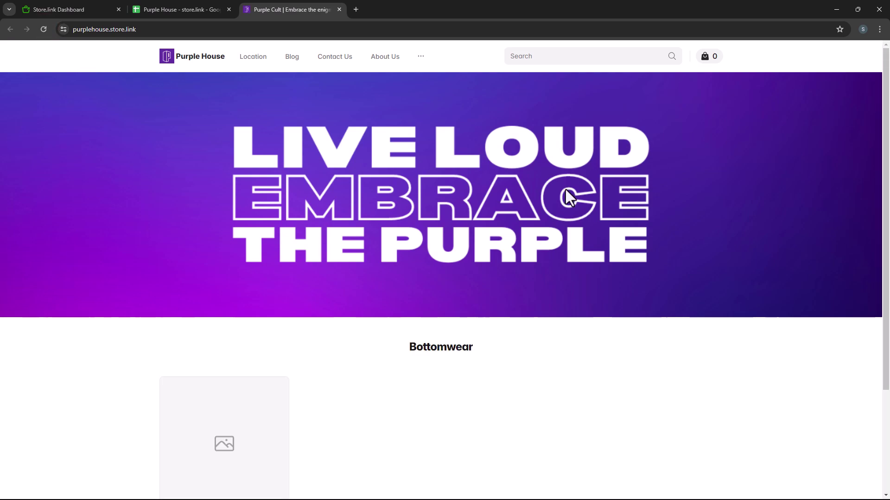
pyautogui.scroll(-3, 886, 281)
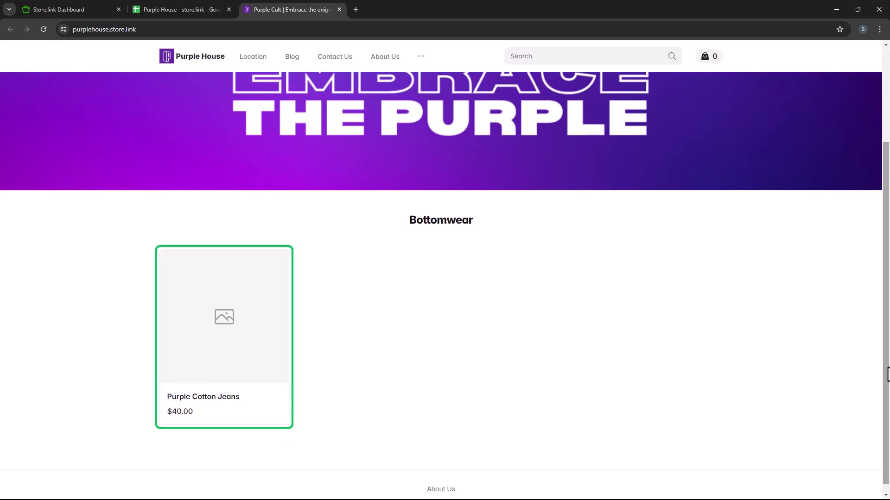
pyautogui.click(263, 318)
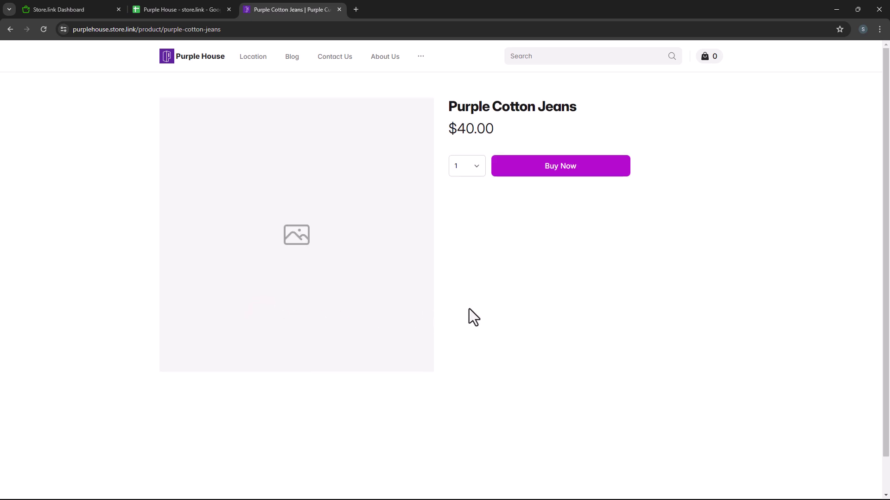
pyautogui.click(167, 9)
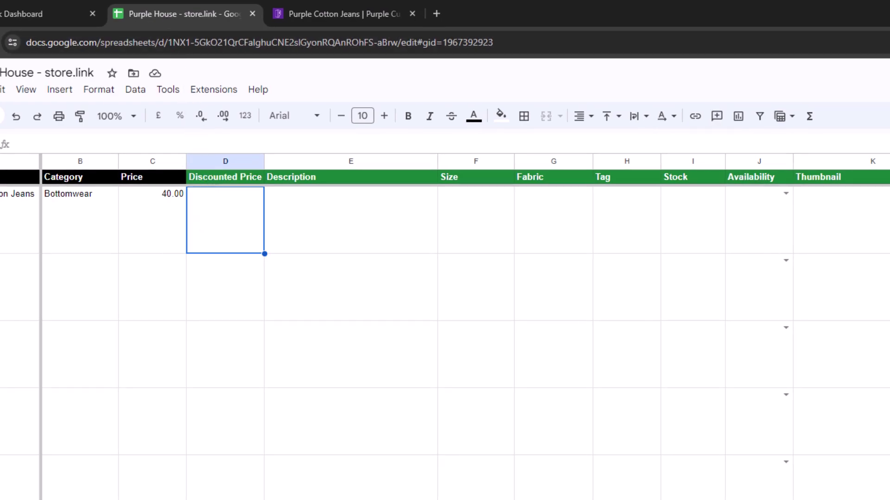
# - Enter discounted price 20, paste the description, then size Large, Cotton, New and stock 100
pyautogui.write('20')
pyautogui.press('Tab')
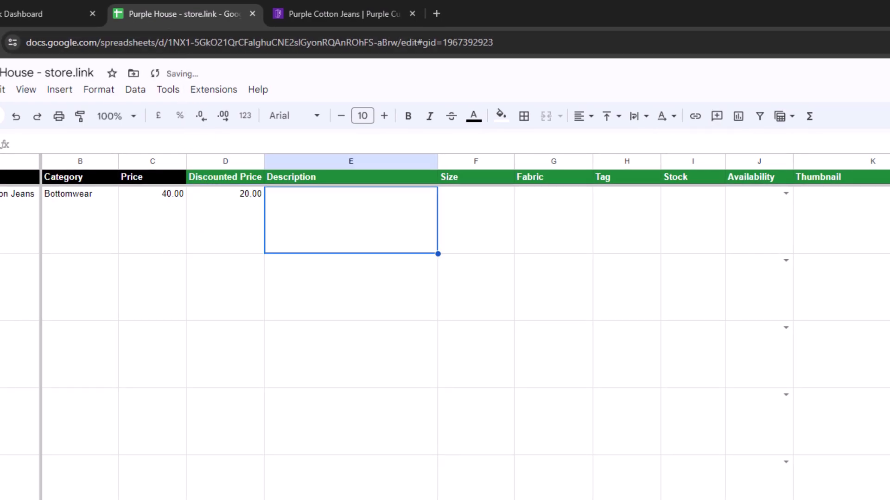
pyautogui.hotkey('ctrl', 'v')
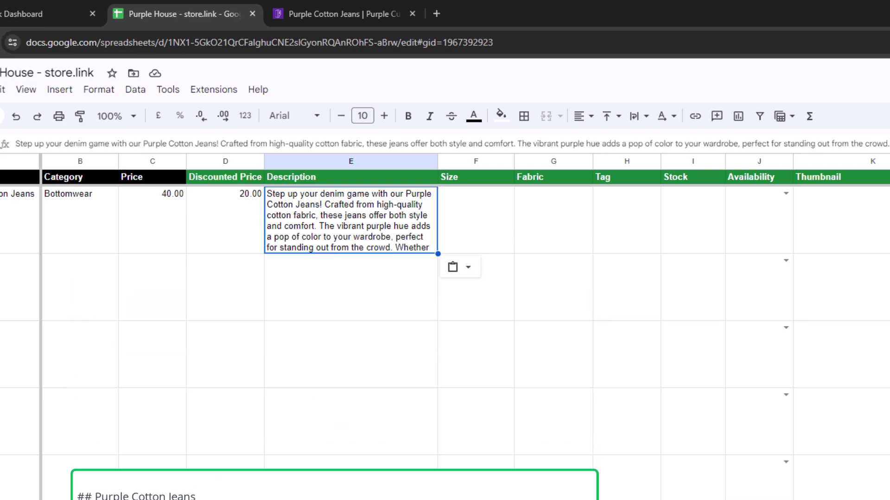
pyautogui.click(475, 220)
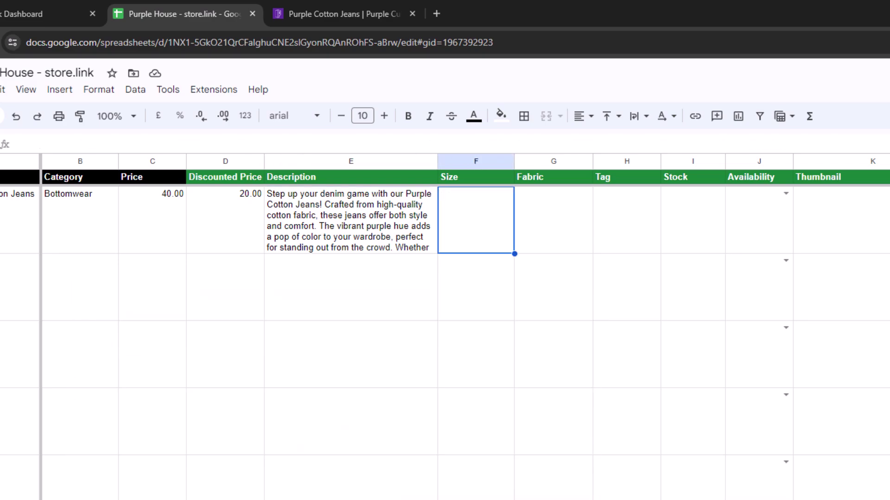
pyautogui.write('Large')
pyautogui.press('Tab')
pyautogui.write('Cotton')
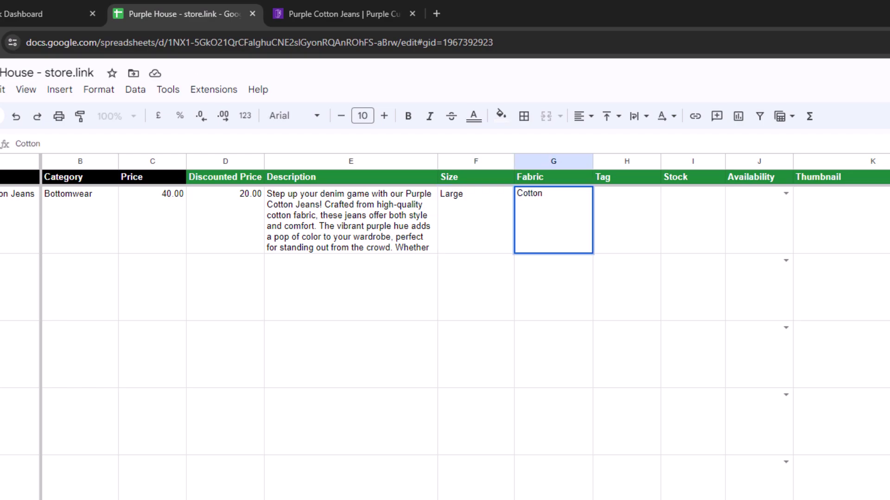
pyautogui.press('Tab')
pyautogui.write('New')
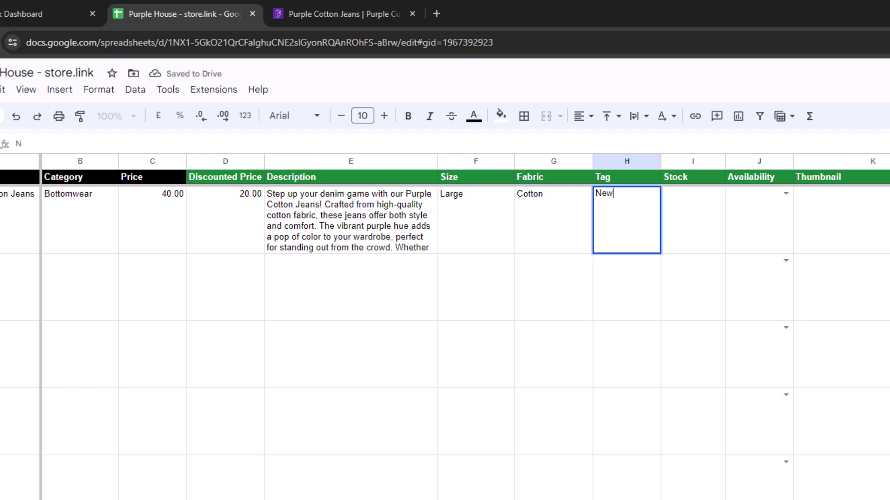
pyautogui.press('Tab')
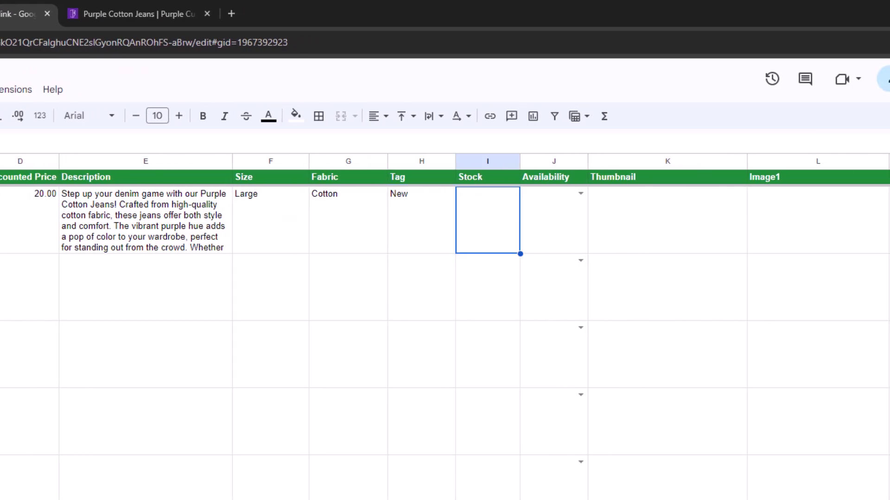
pyautogui.write('100')
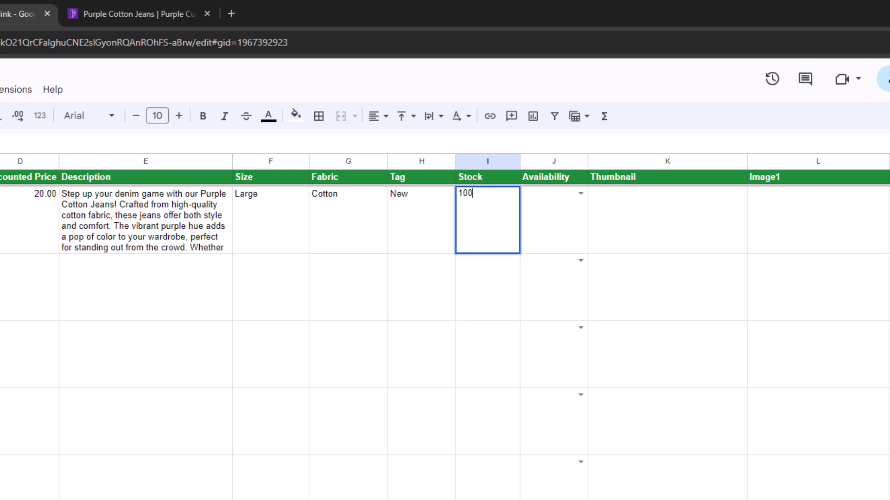
# - Set Availability to Show and paste the imgur image link into the Thumbnail cell K2
pyautogui.click(579, 193)
pyautogui.click(560, 258)
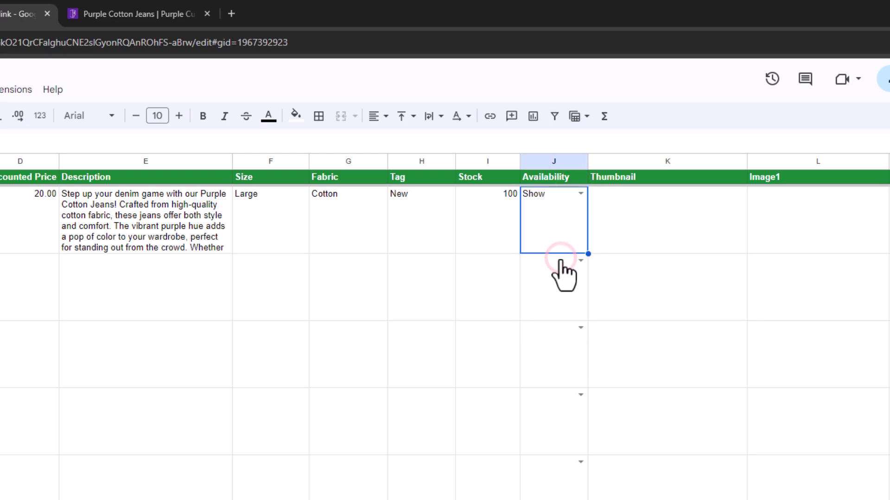
pyautogui.click(628, 227)
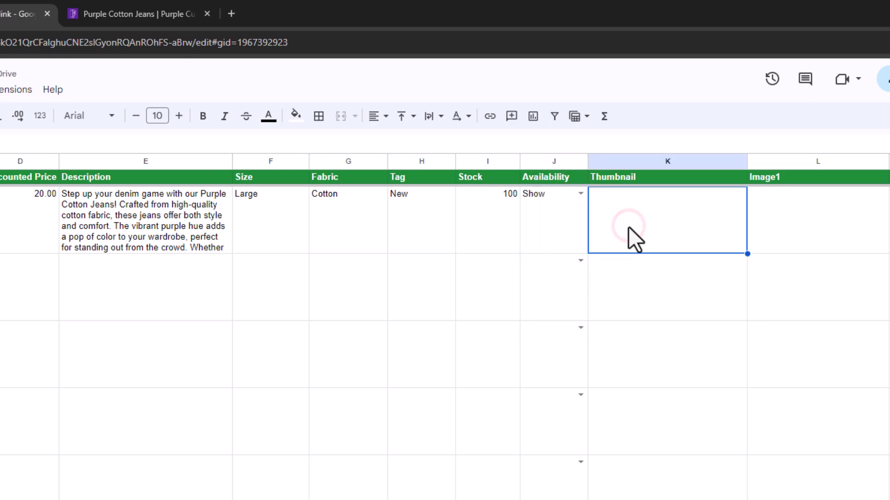
pyautogui.rightClick(479, 195)
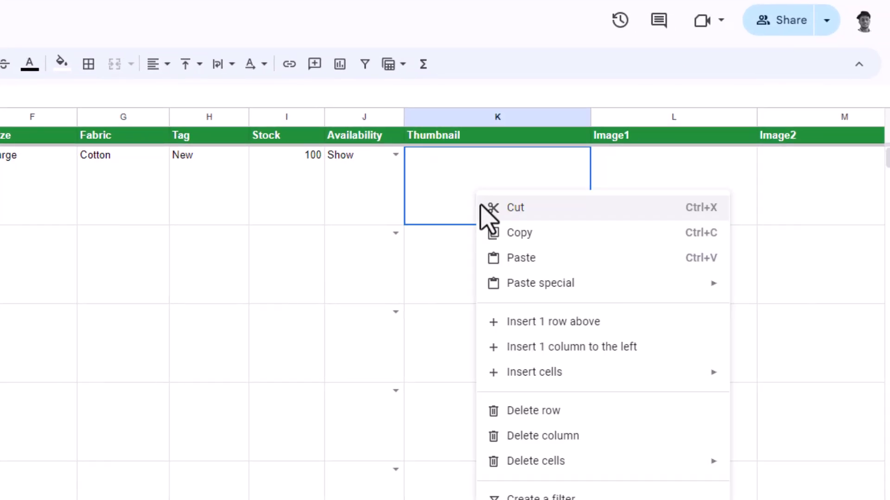
pyautogui.click(500, 256)
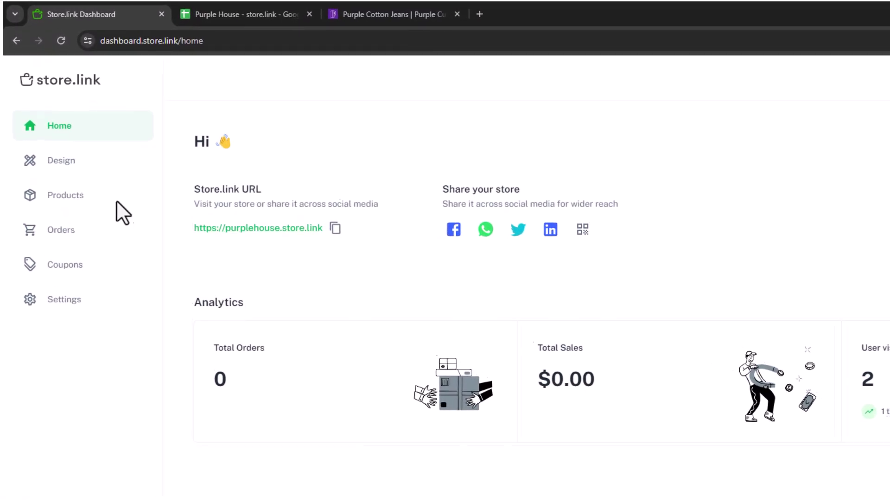
# - Upload Jeans-1.png to the Products gallery and copy its image link
pyautogui.click(80, 148)
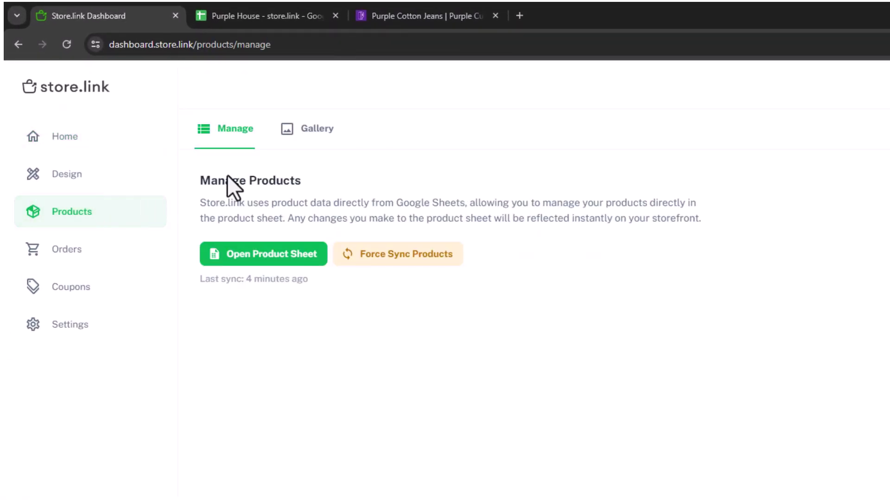
pyautogui.click(309, 145)
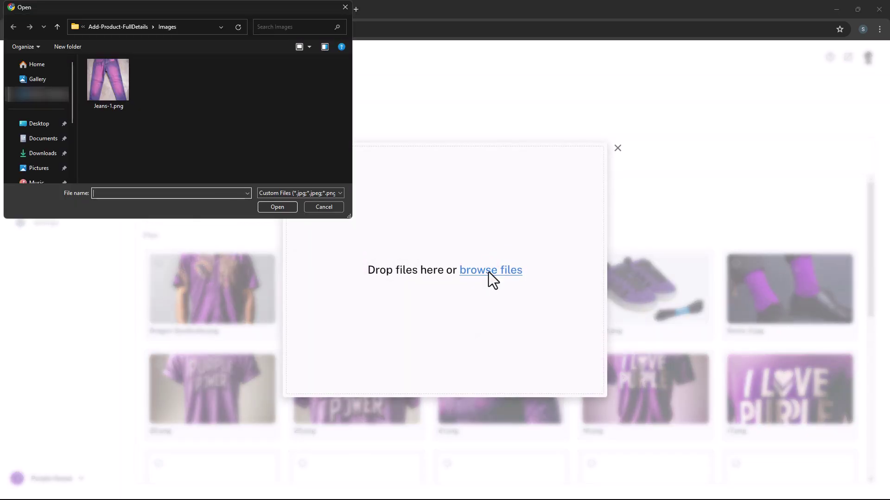
pyautogui.doubleClick(101, 78)
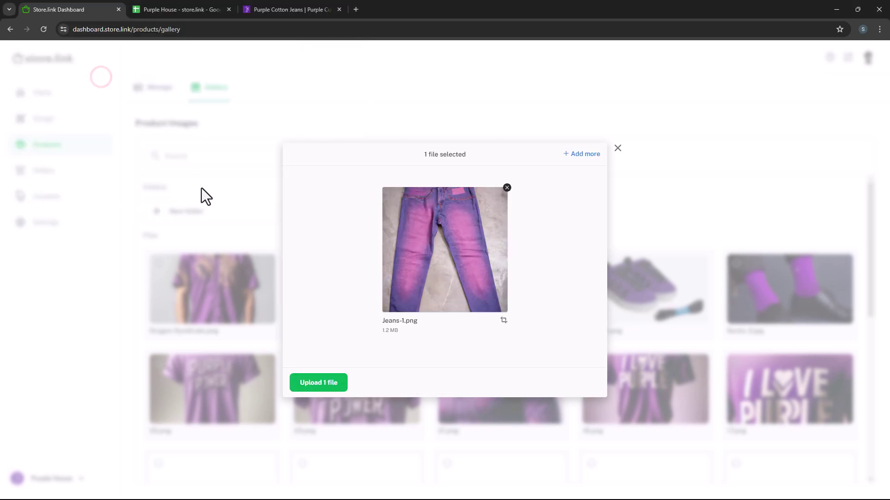
pyautogui.click(329, 383)
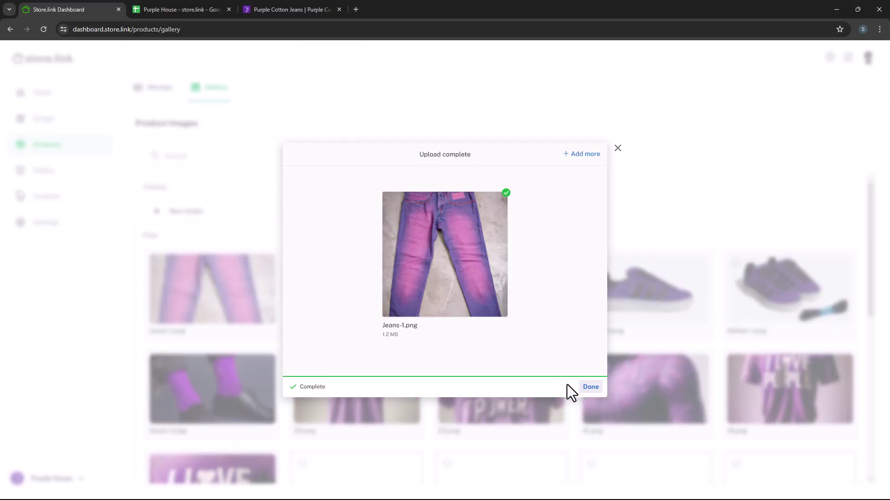
pyautogui.click(589, 387)
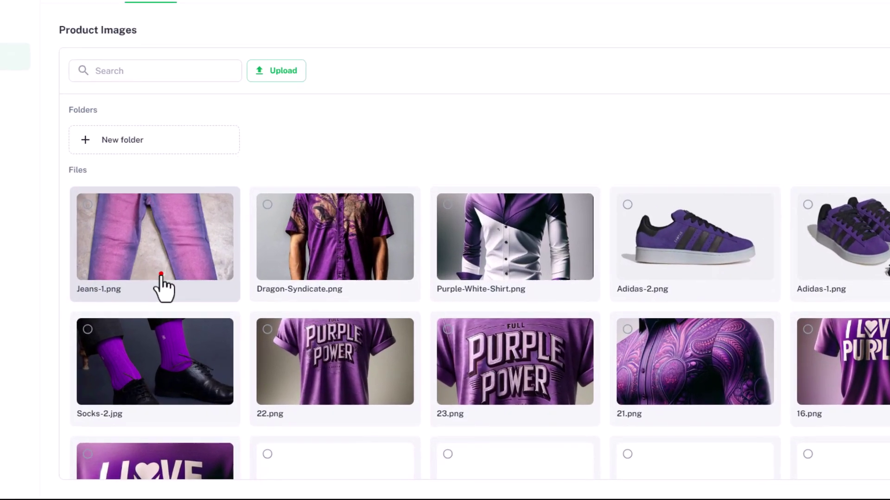
pyautogui.click(216, 319)
pyautogui.click(378, 467)
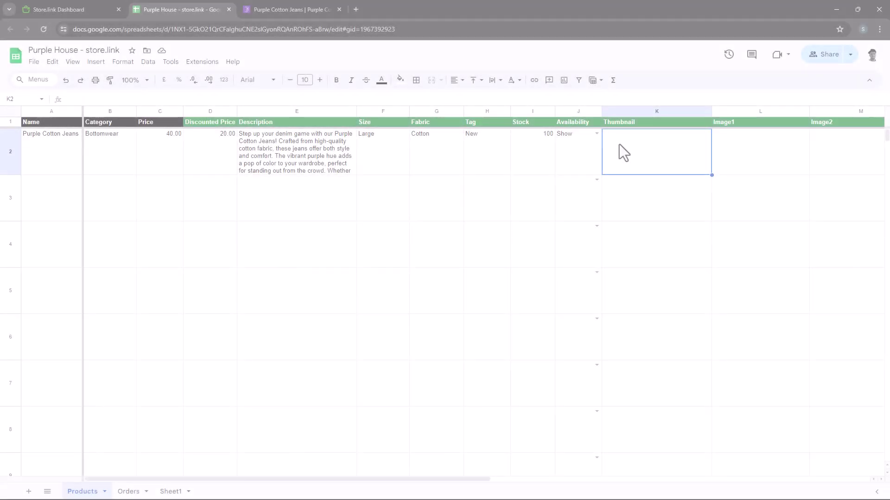
# - Paste the jeans image into Thumbnail K2 and fill the Image1 cell L2
pyautogui.rightClick(619, 144)
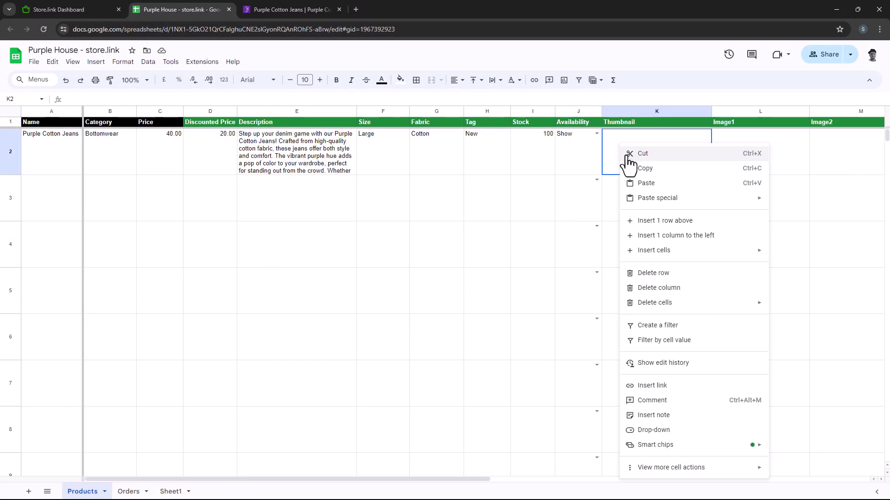
pyautogui.click(643, 184)
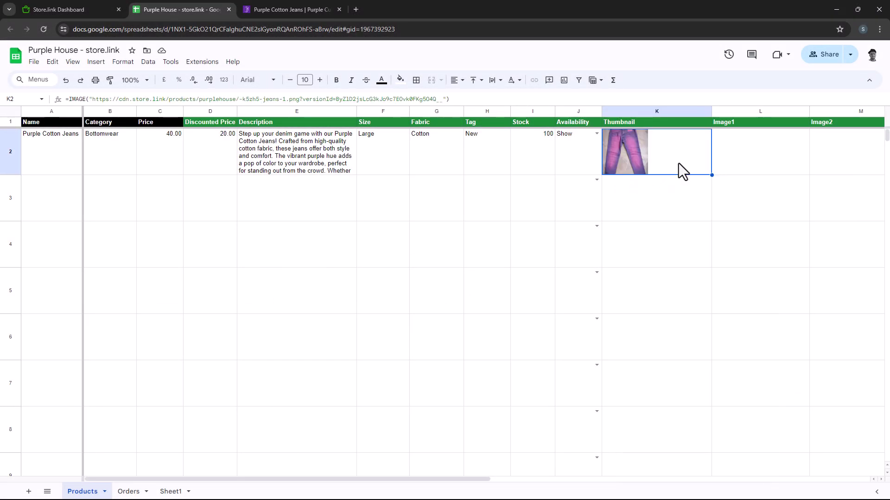
pyautogui.click(749, 161)
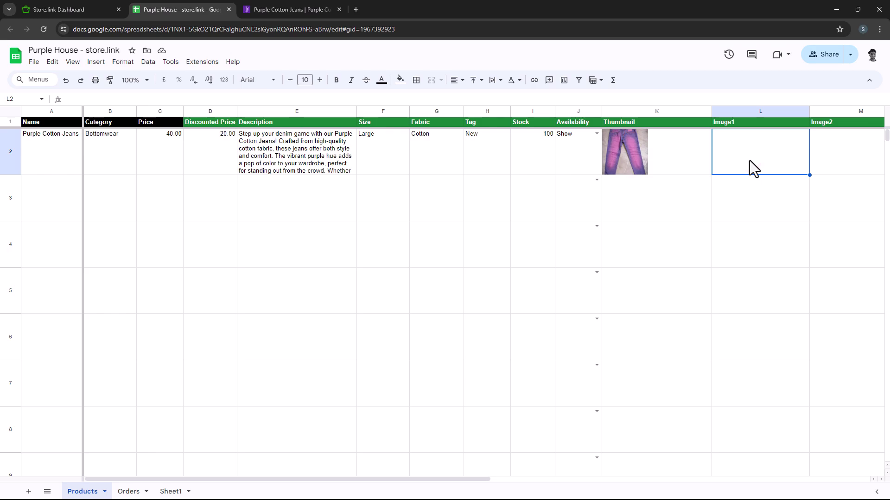
# - Paste the YouTube Shorts link into the Video cell N2
pyautogui.hscroll(5, 757, 162)
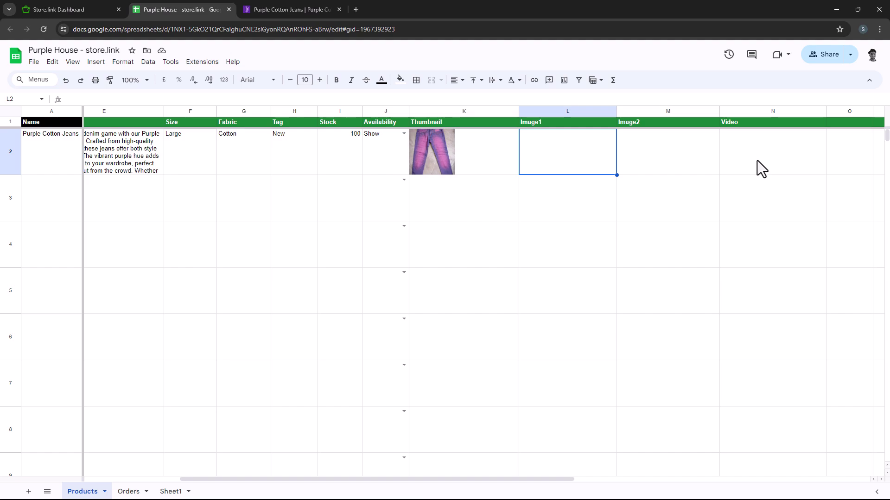
pyautogui.click(764, 112)
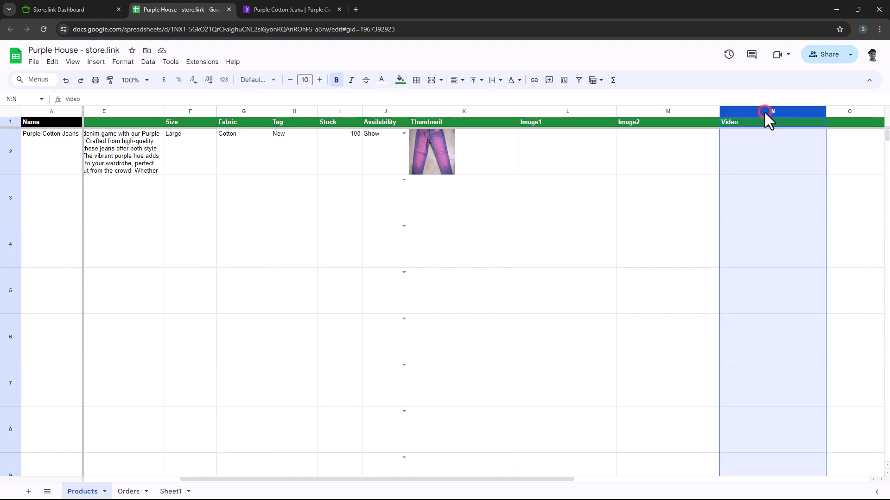
pyautogui.click(764, 151)
pyautogui.hotkey('ctrl', 'v')
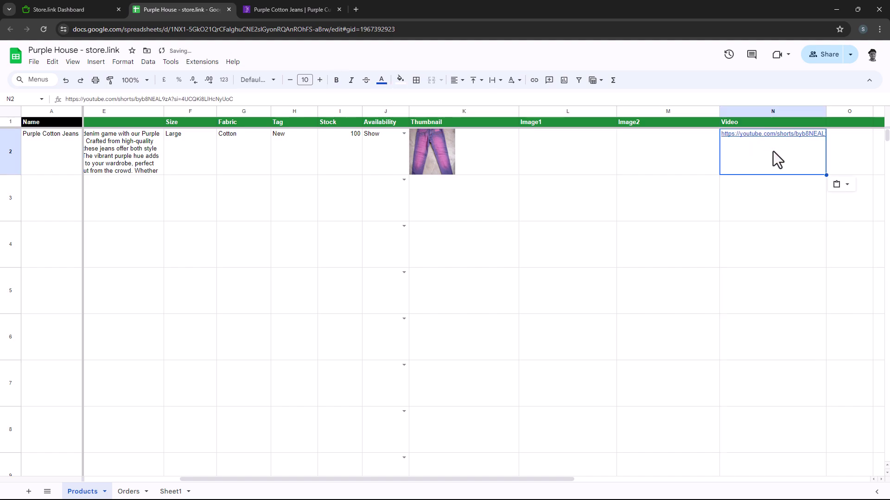
pyautogui.click(840, 153)
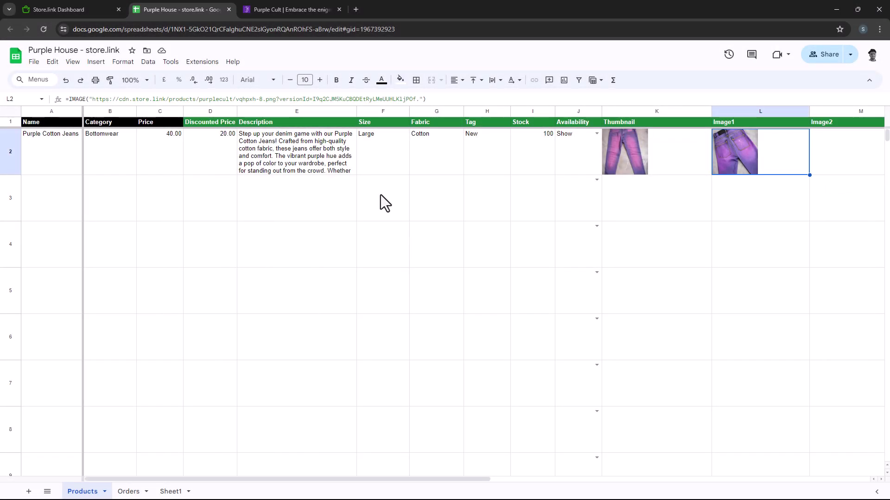
pyautogui.click(297, 9)
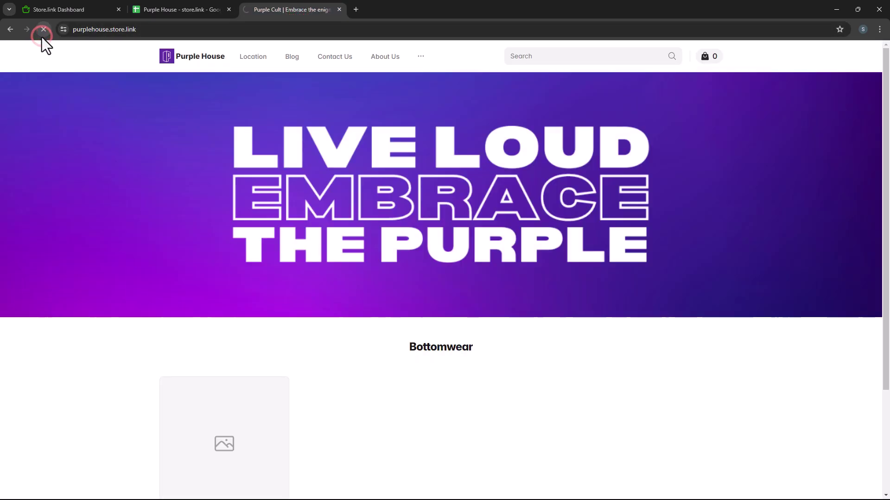
# - Open the Purple Cotton Jeans page to check its $20.00 price, size, tag and images
pyautogui.moveTo(884, 328); pyautogui.dragTo(884, 422)
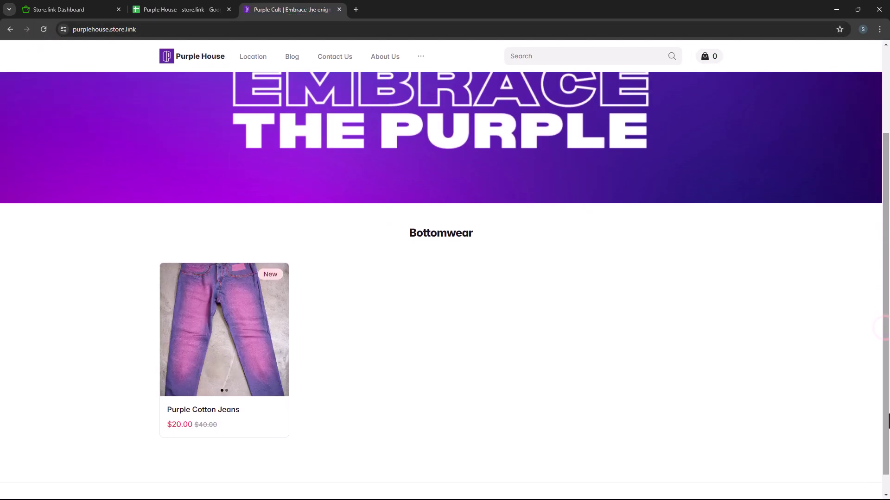
pyautogui.click(245, 348)
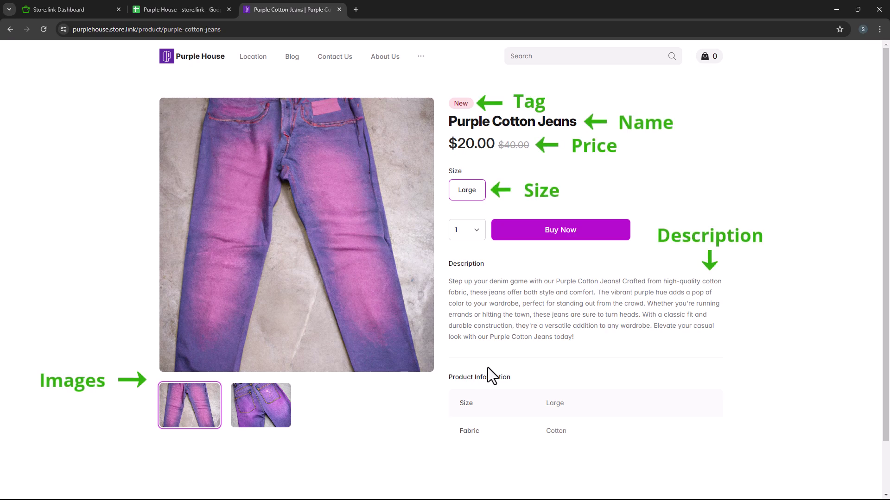
pyautogui.scroll(-2, 884, 330)
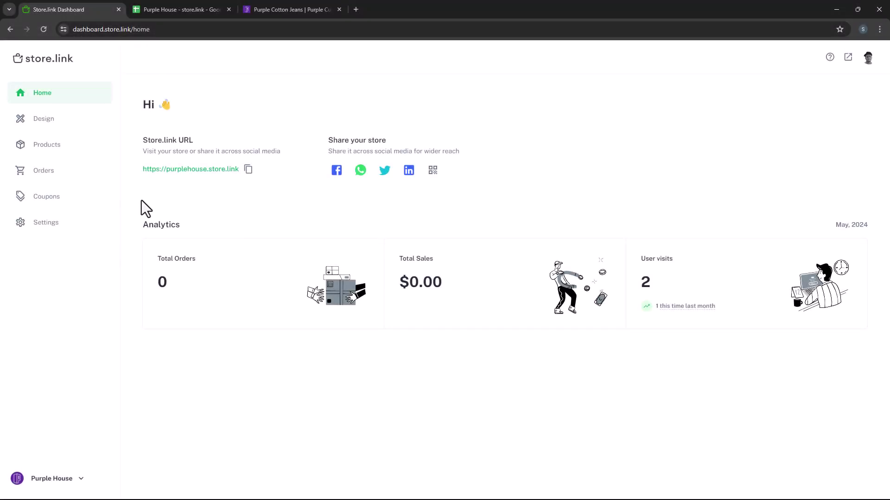
# - Add Stock to the product information in Settings > Products and check the jeans page
pyautogui.click(95, 237)
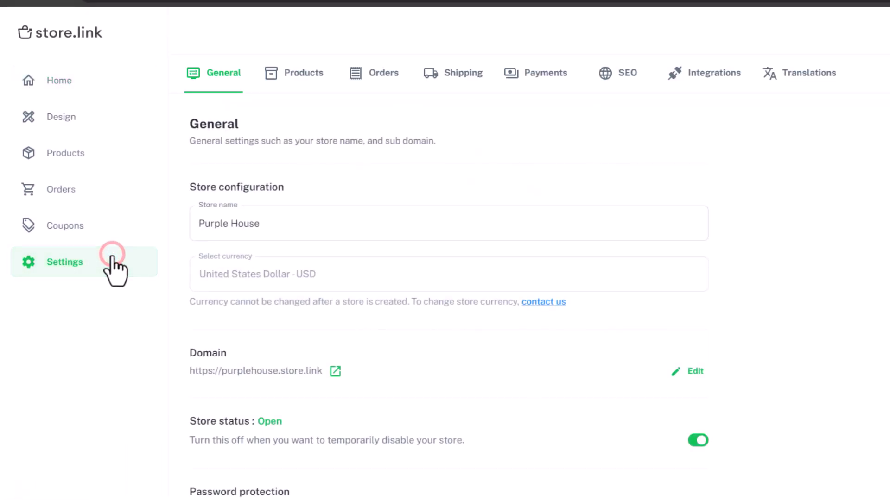
pyautogui.click(307, 79)
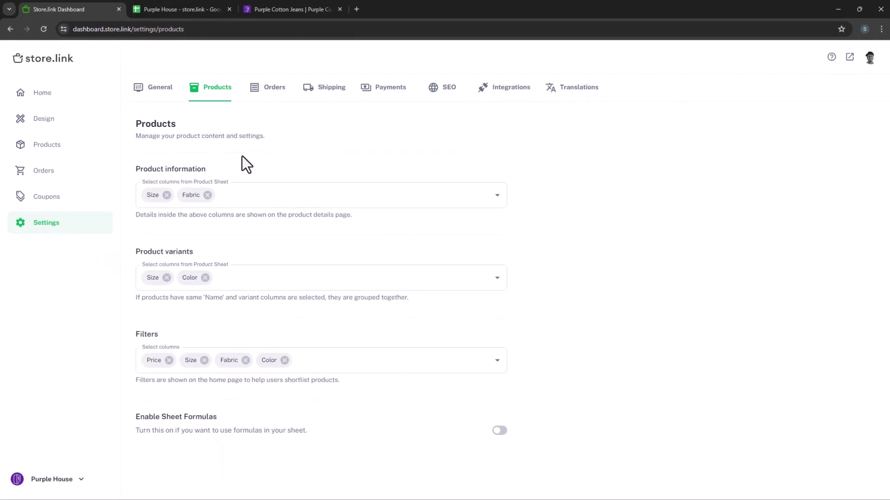
pyautogui.click(261, 195)
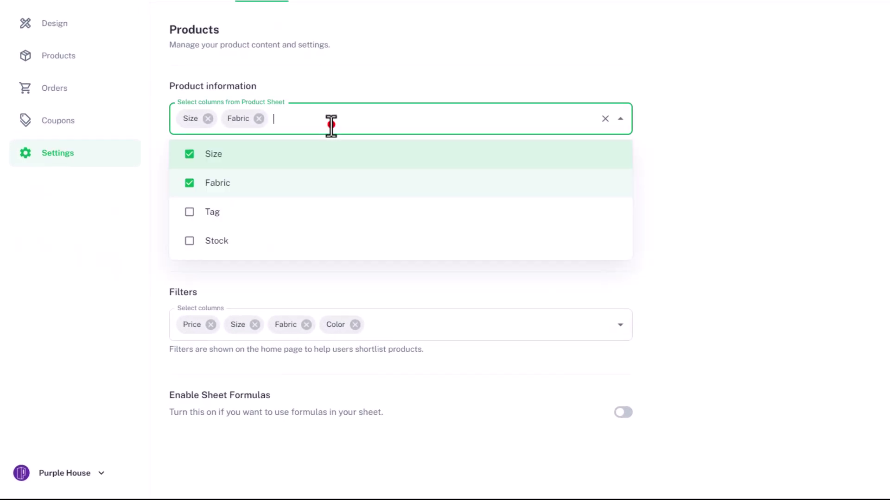
pyautogui.click(299, 241)
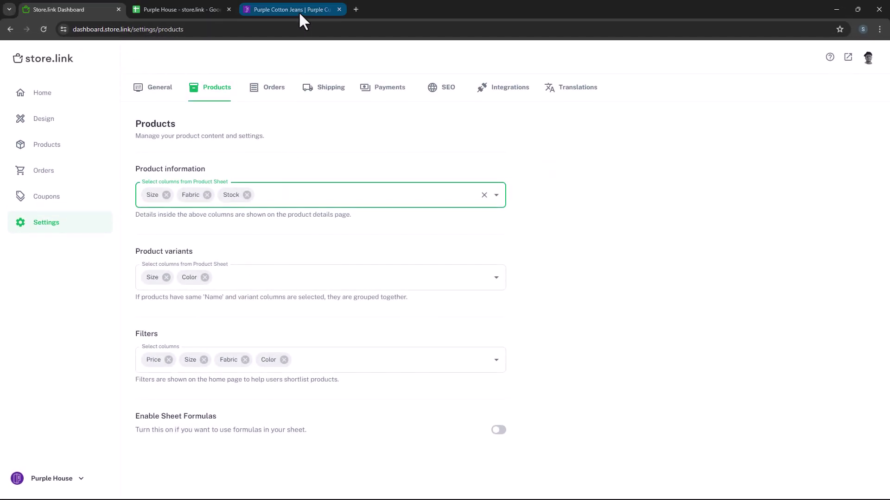
pyautogui.click(298, 11)
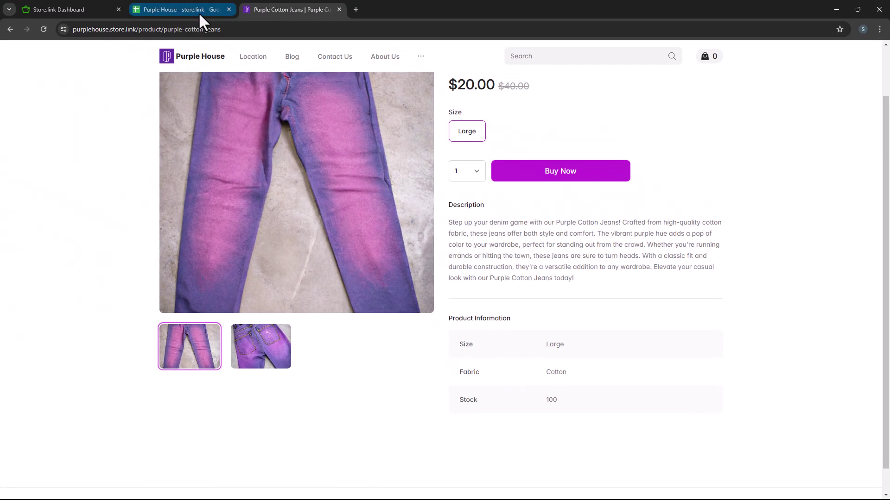
# - Start row 3 with Purple T-Shirt in category T-Shirt
pyautogui.click(200, 14)
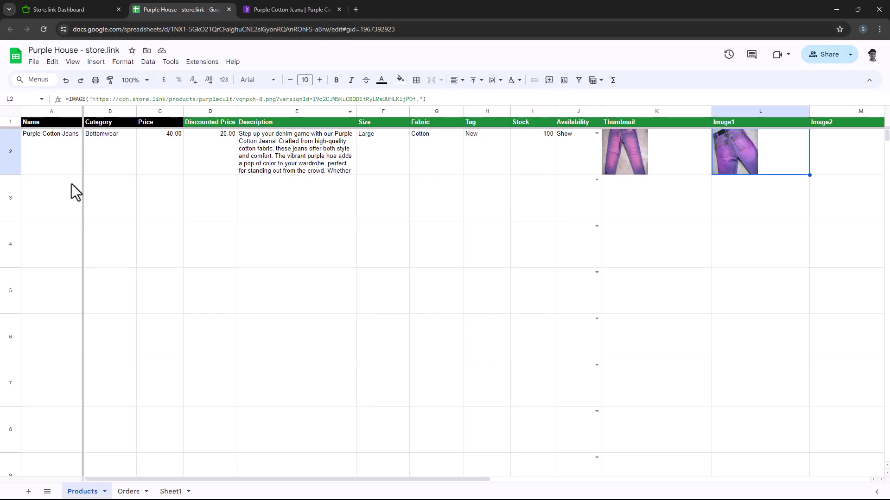
pyautogui.click(61, 199)
pyautogui.write('Purple T-Shirt')
pyautogui.press('Tab')
pyautogui.write('T-Shirt')
pyautogui.press('Tab')
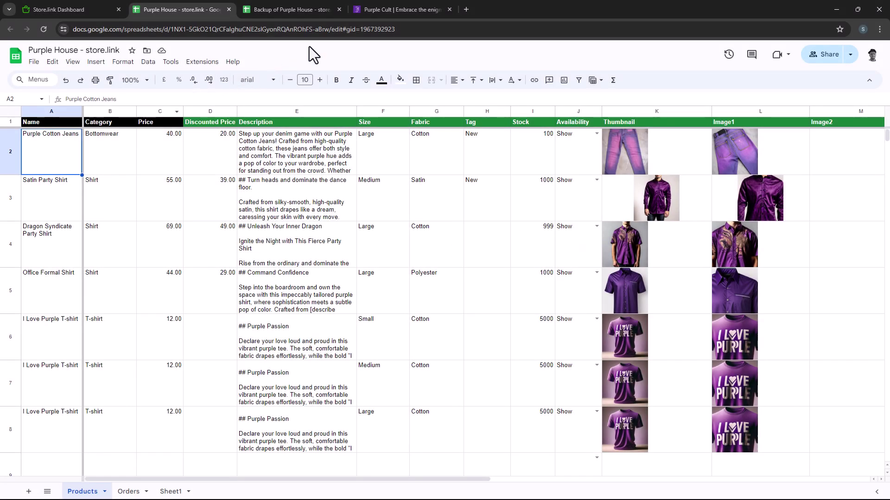
# - Open the I Love Purple T-shirt page on the storefront and try a different size
pyautogui.click(370, 9)
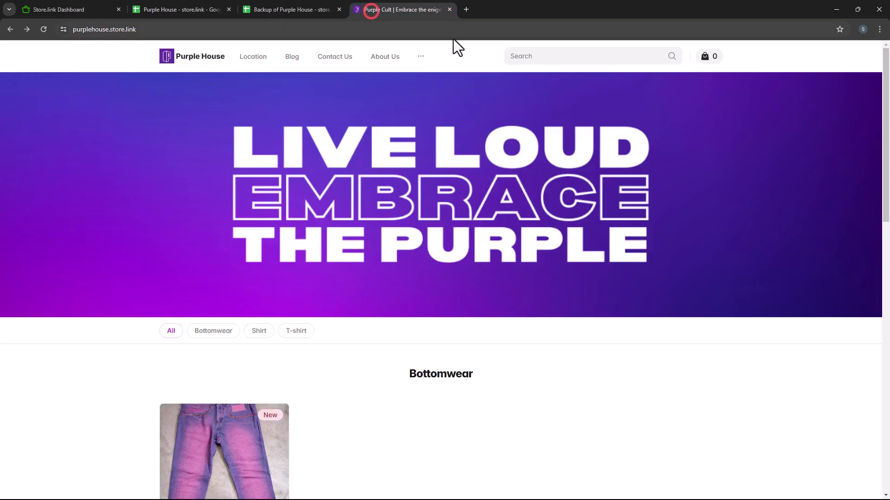
pyautogui.moveTo(888, 139); pyautogui.dragTo(755, 391)
pyautogui.click(246, 353)
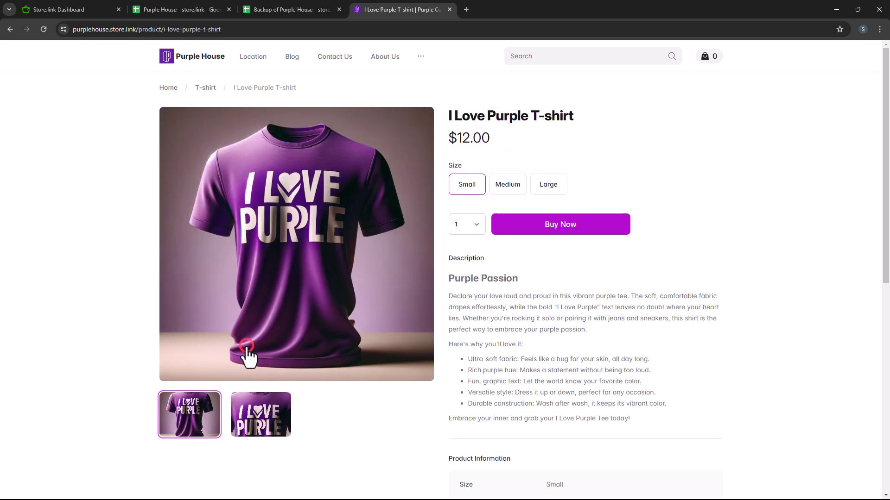
pyautogui.click(505, 184)
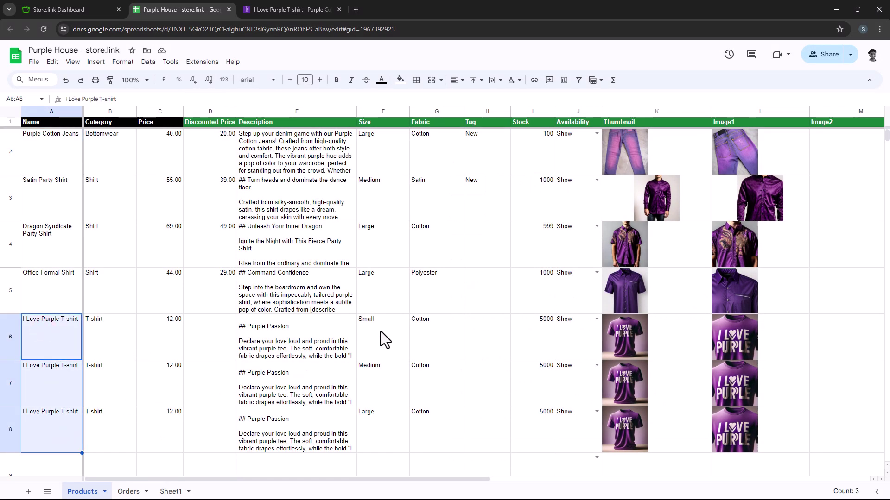
# - Check the Small, Medium and Large I Love Purple T-shirt sizes in F6:F8, then select A2
pyautogui.moveTo(380, 332); pyautogui.dragTo(394, 438)
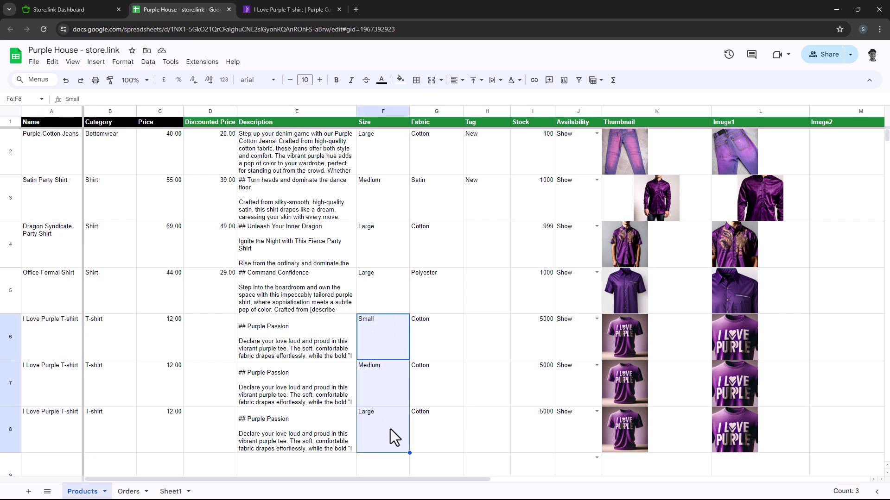
pyautogui.click(24, 165)
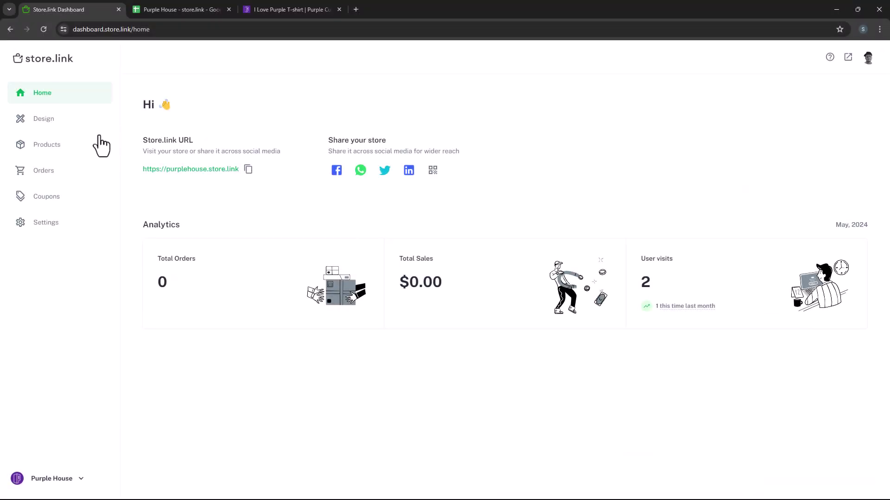
# - Run Force Sync Products from the store.link Products page so the storefront reloads the sheet
pyautogui.click(93, 145)
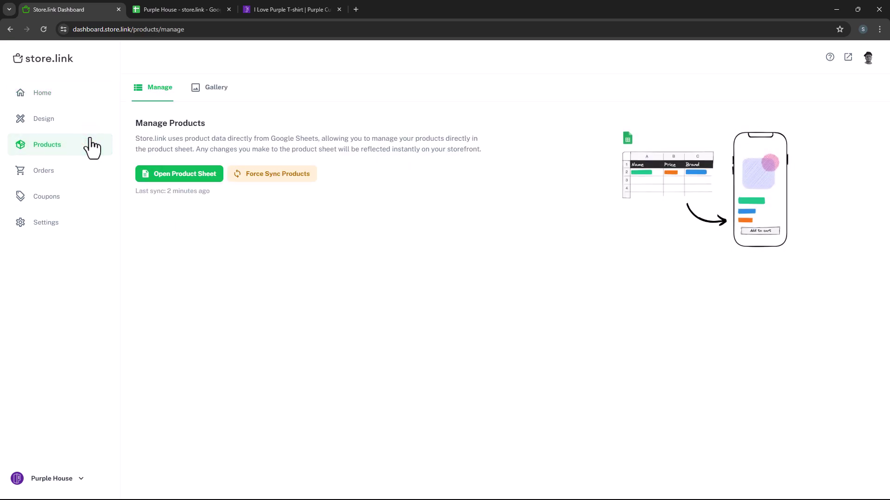
pyautogui.click(264, 175)
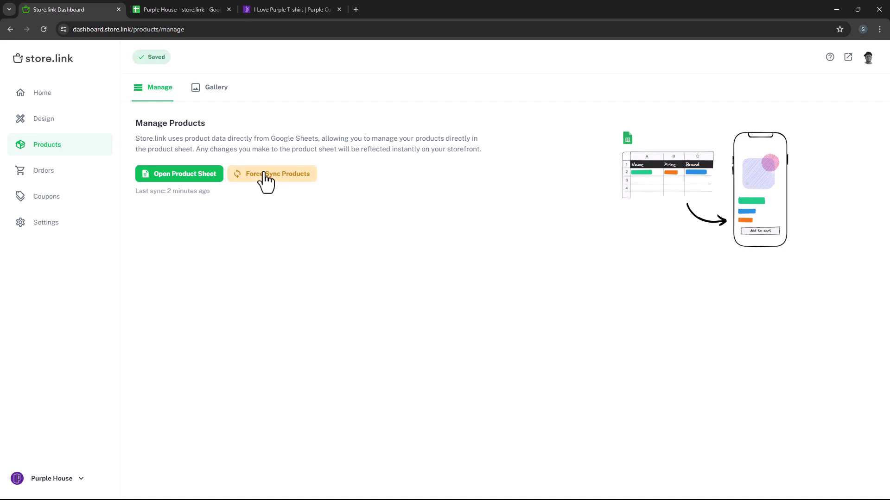